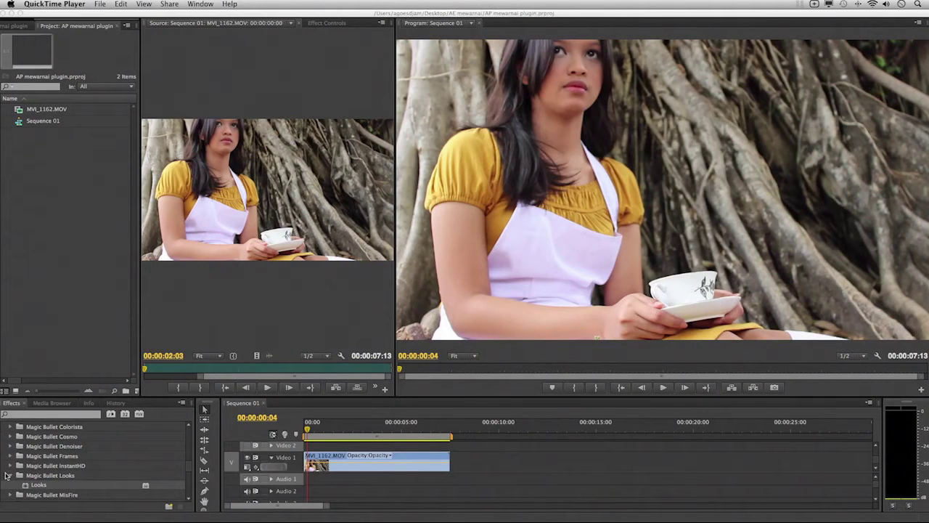
# - Drag Magic Bullet Looks onto the MVI_1162.MOV clip on Video 1 in Sequence 01
pyautogui.moveTo(36, 489); pyautogui.dragTo(331, 461)
pyautogui.moveTo(38, 485); pyautogui.dragTo(324, 460)
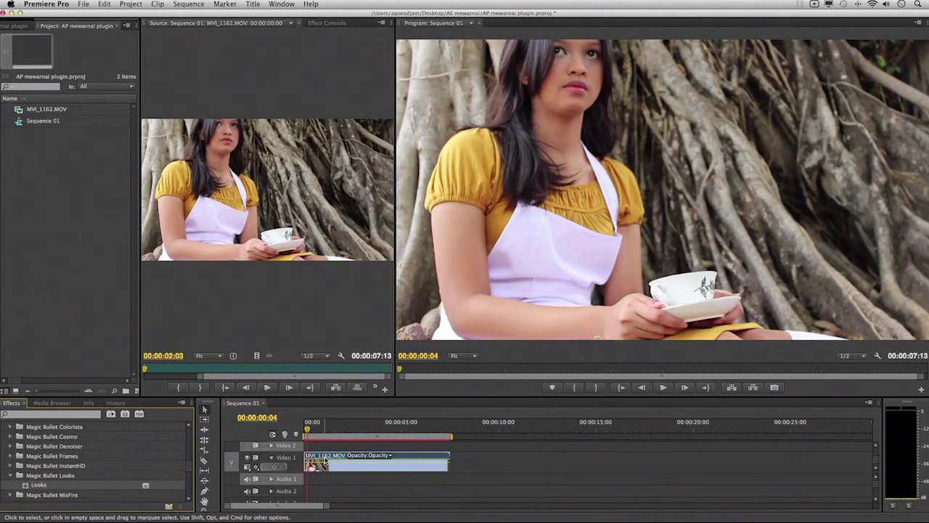
# - Launch Edit Look for the Looks effect from Effect Controls
pyautogui.click(326, 22)
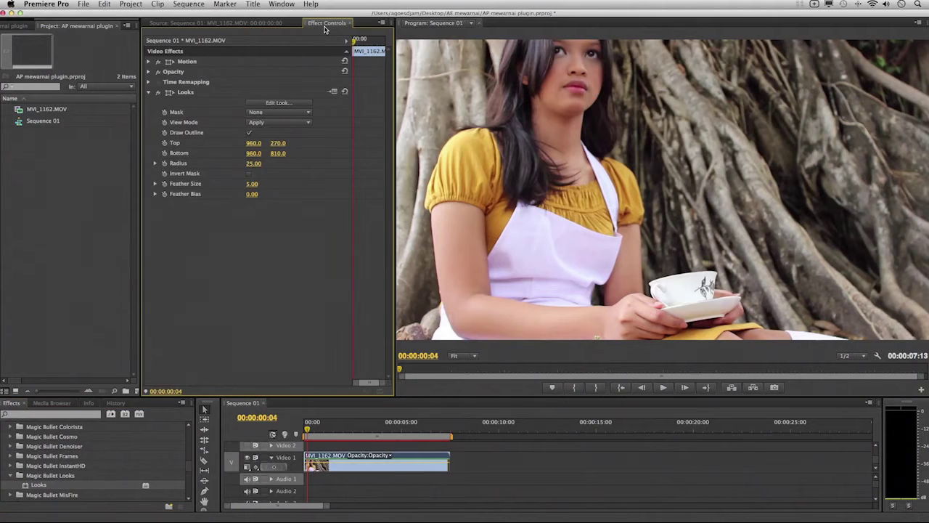
pyautogui.click(279, 103)
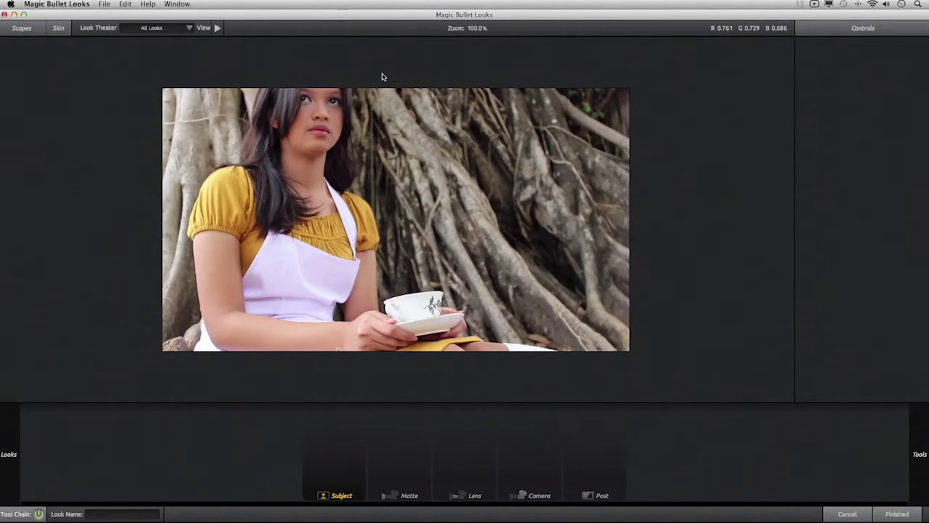
# - Apply the Cool preset from the Basic category of the Looks drawer
pyautogui.moveTo(3, 86)
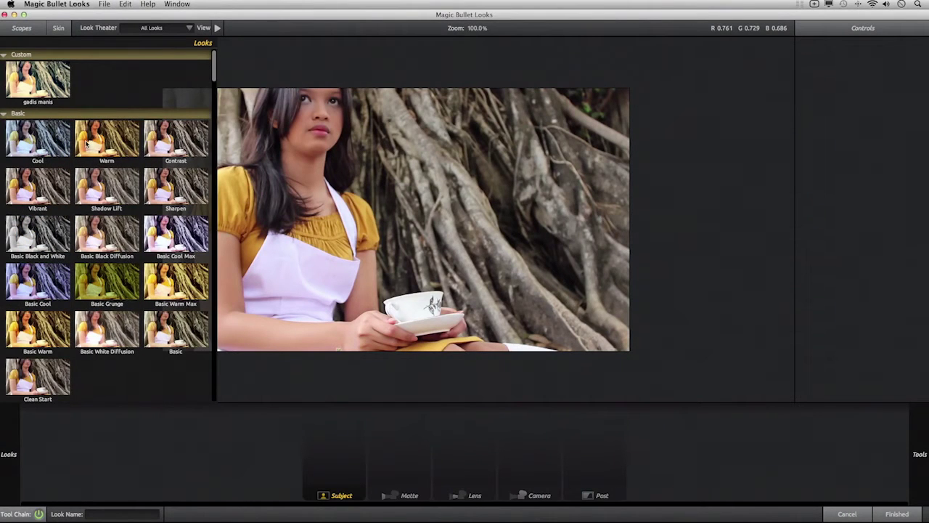
pyautogui.scroll(-2, 109, 178)
pyautogui.scroll(-8, 109, 176)
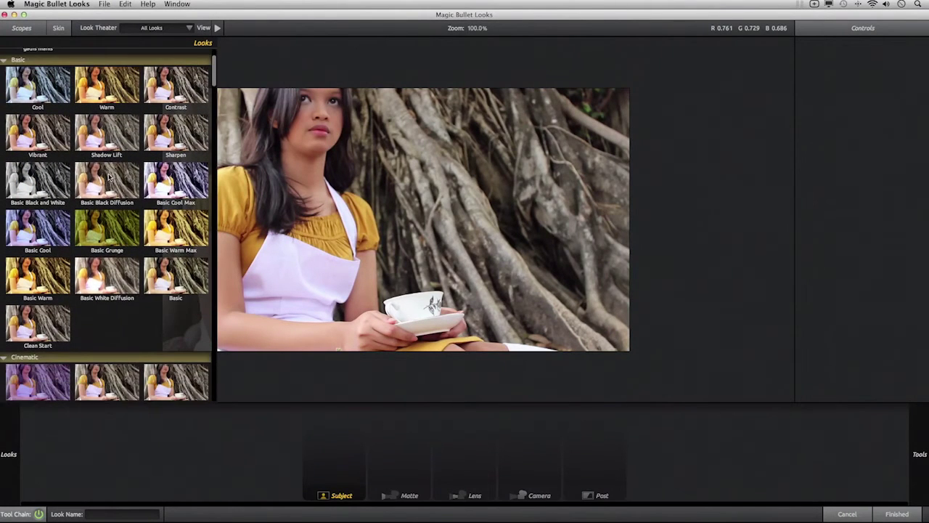
pyautogui.scroll(-12, 109, 178)
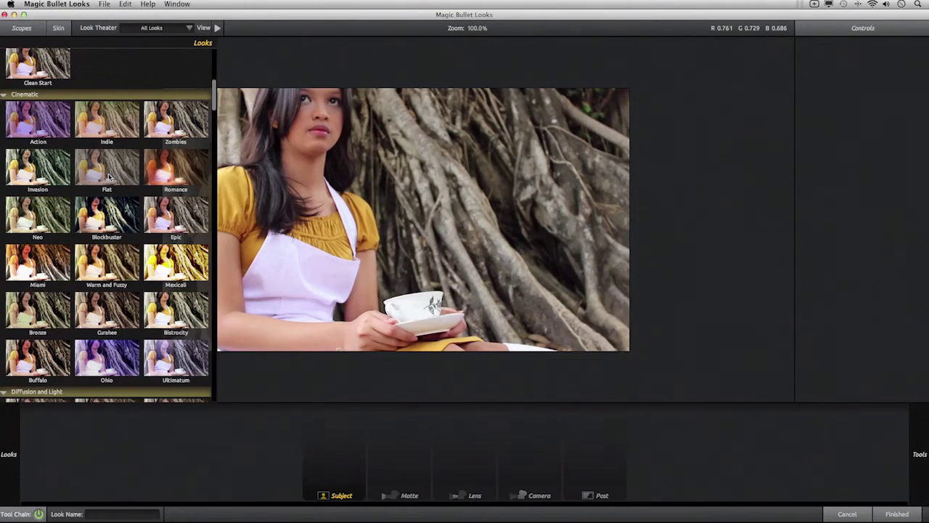
pyautogui.scroll(20, 109, 177)
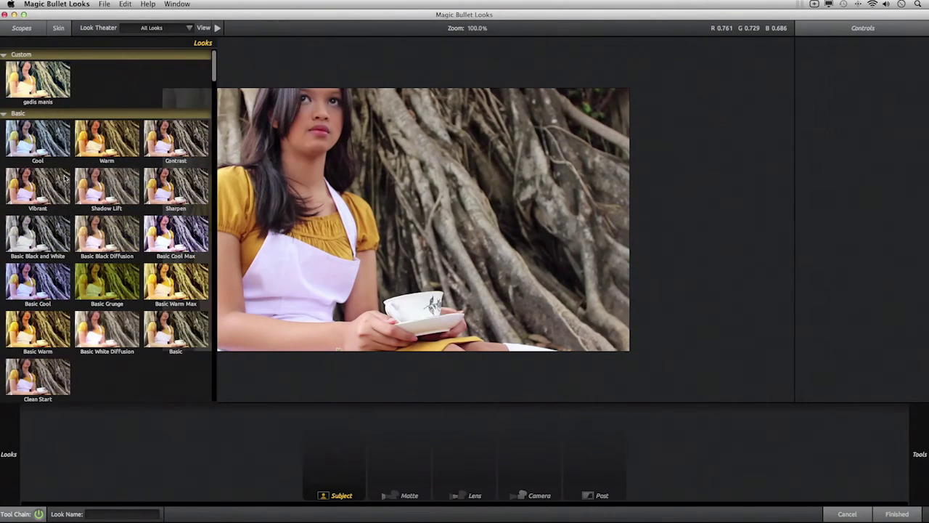
pyautogui.click(45, 148)
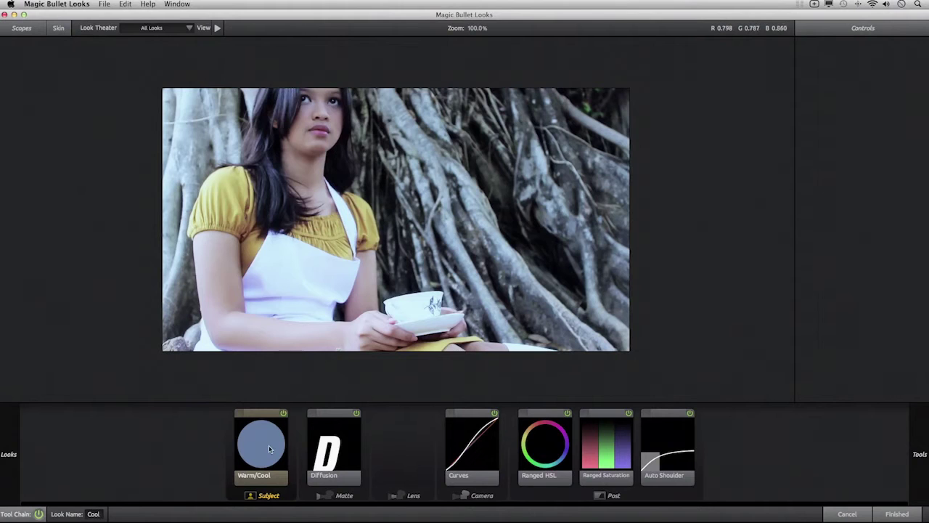
pyautogui.click(284, 414)
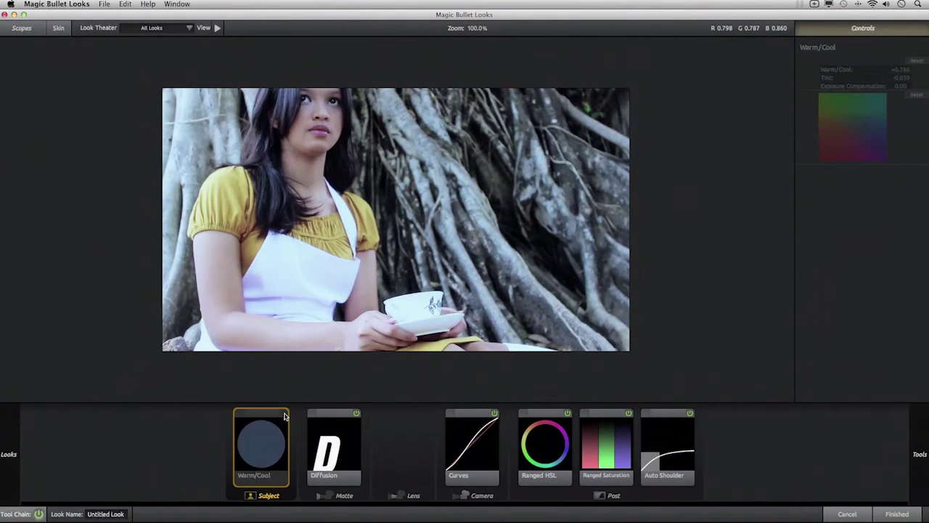
pyautogui.click(284, 414)
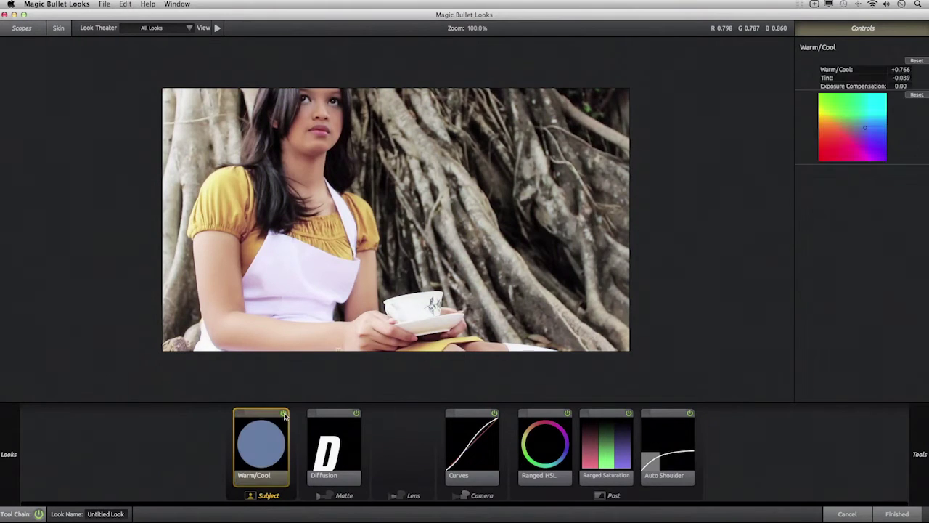
pyautogui.click(357, 414)
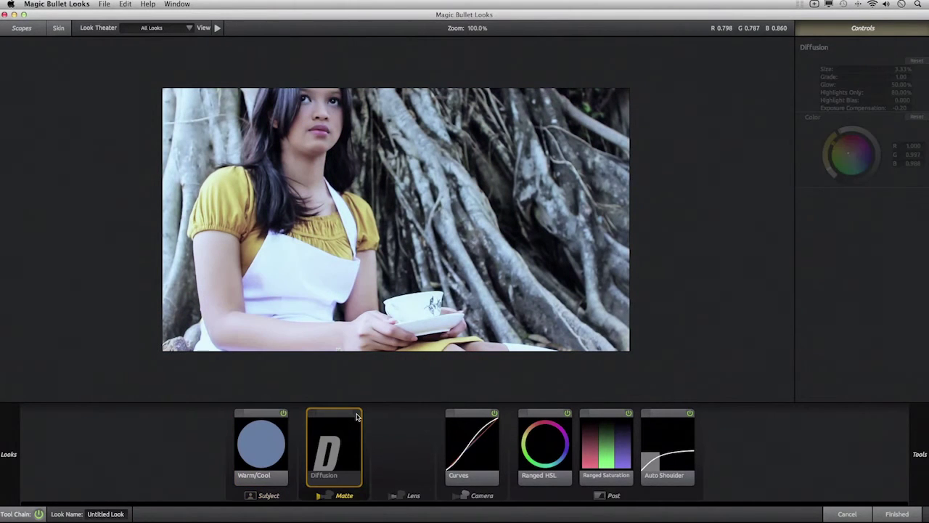
pyautogui.click(356, 414)
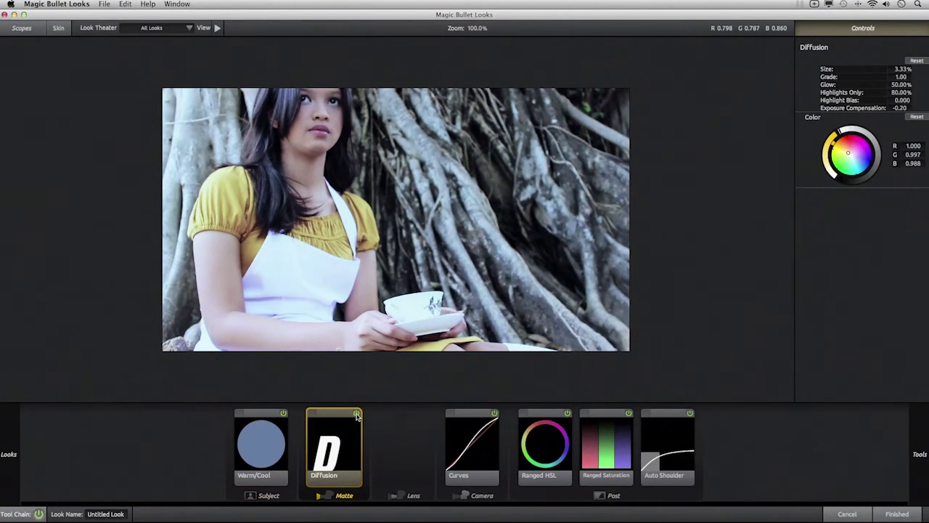
pyautogui.click(495, 414)
pyautogui.click(495, 414)
pyautogui.moveTo(852, 126); pyautogui.dragTo(849, 116)
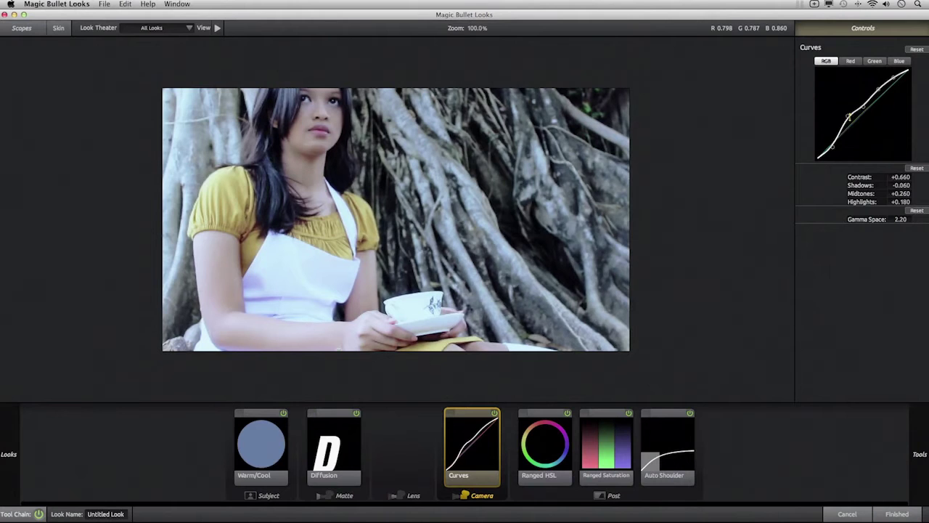
pyautogui.press('super+z')
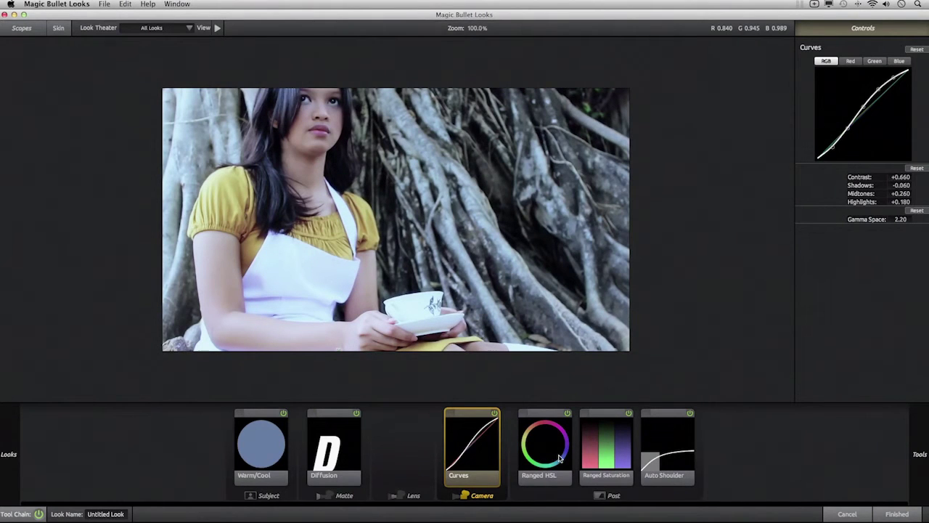
pyautogui.moveTo(9, 454)
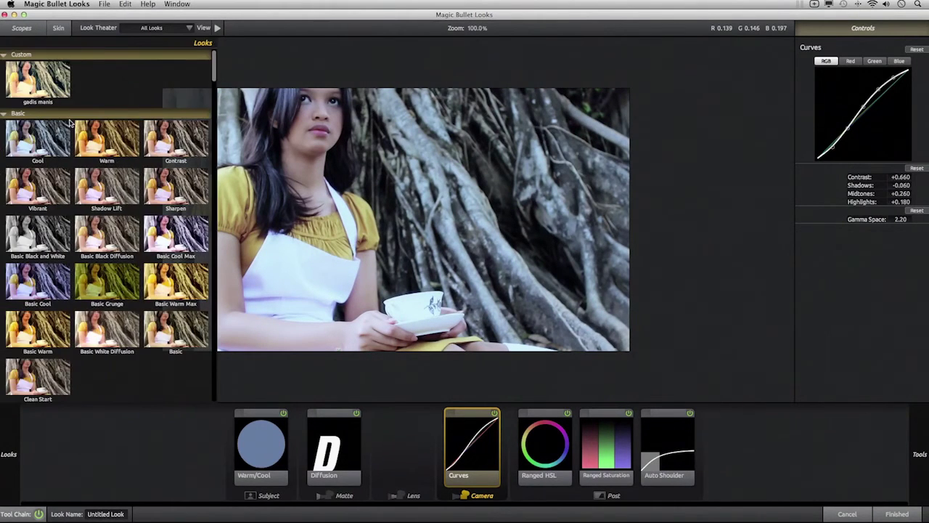
# - Preview the Warm, Contrast and Vibrant preset looks on the clip
pyautogui.click(108, 149)
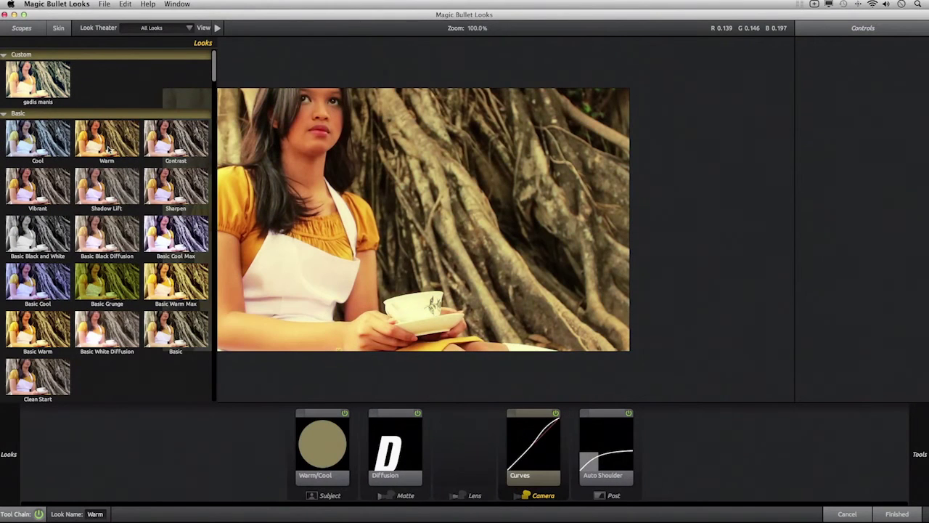
pyautogui.click(181, 145)
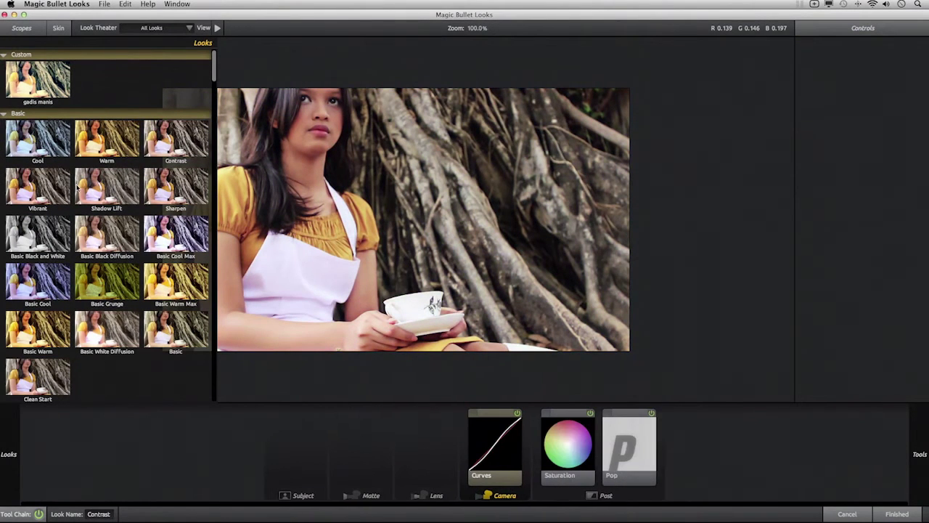
pyautogui.click(22, 190)
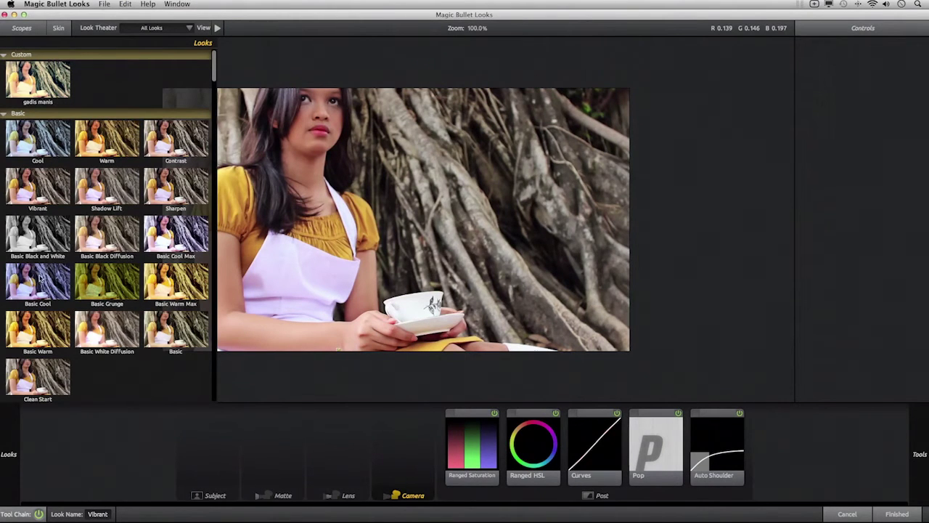
# - Try the Action, Indie and Invasion looks, settle on Blockbuster, and browse remaining categories
pyautogui.scroll(-1, 91, 269)
pyautogui.scroll(-8, 91, 268)
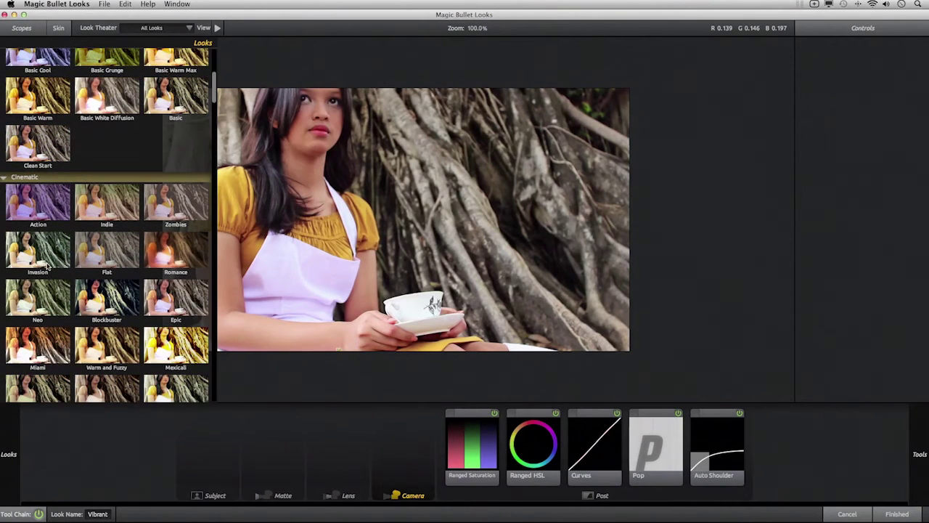
pyautogui.click(49, 213)
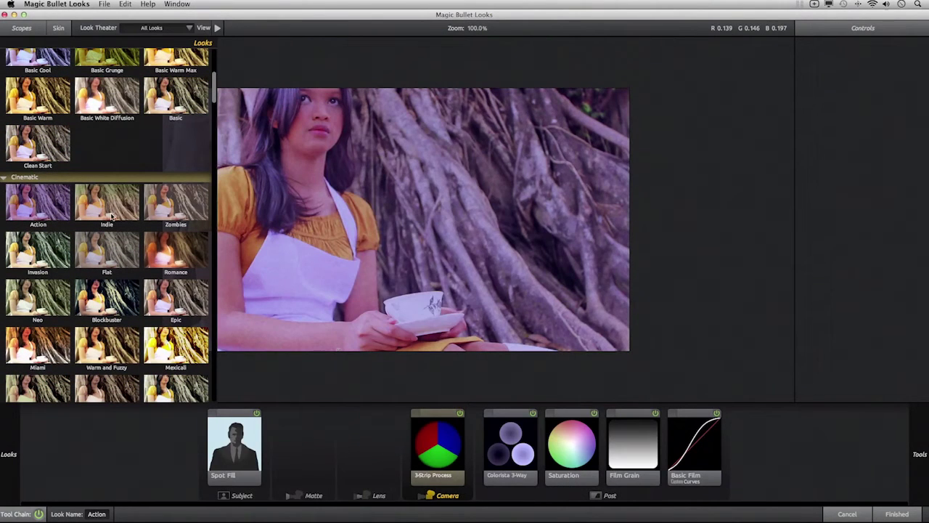
pyautogui.click(123, 212)
pyautogui.click(53, 257)
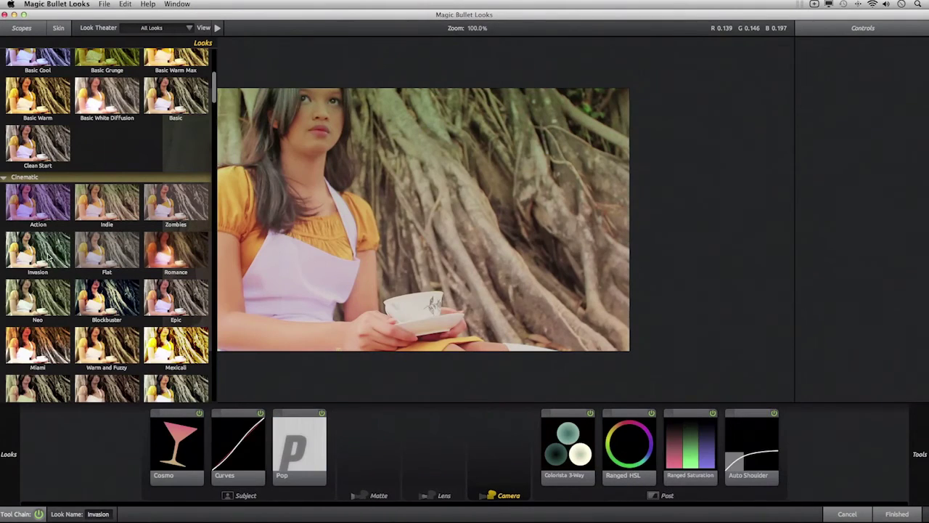
pyautogui.scroll(-1, 111, 286)
pyautogui.click(108, 287)
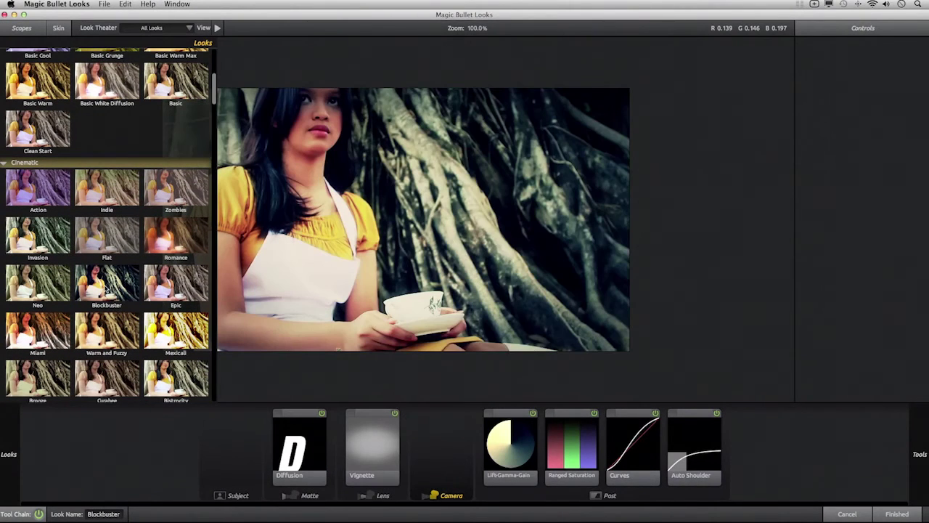
pyautogui.scroll(-10, 105, 289)
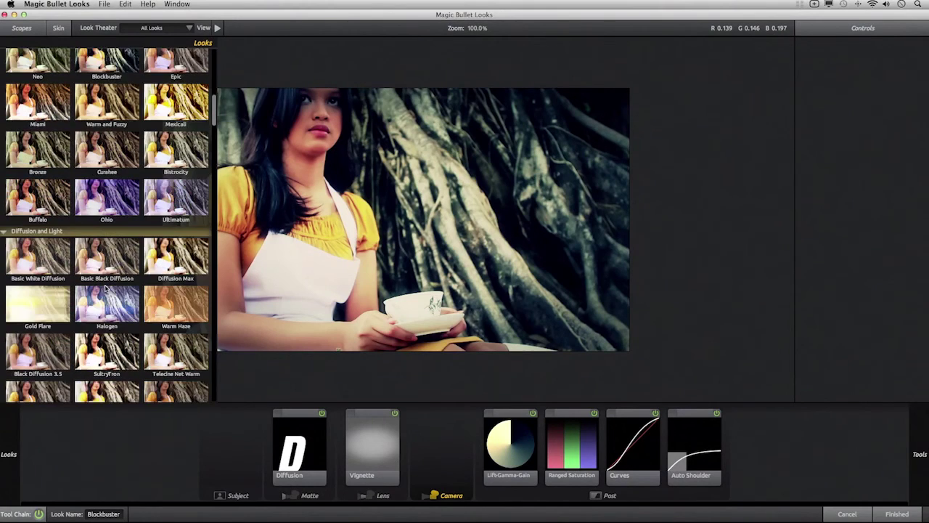
pyautogui.scroll(-15, 107, 289)
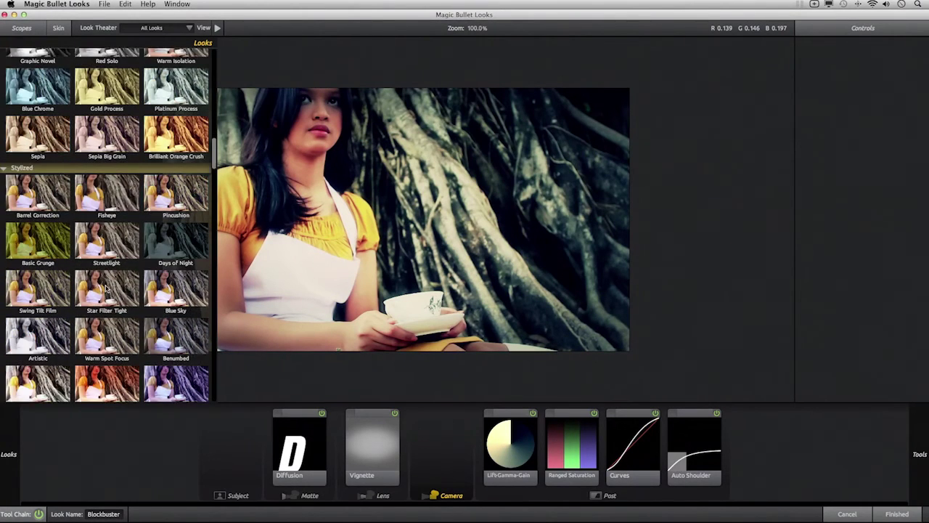
pyautogui.scroll(-12, 107, 289)
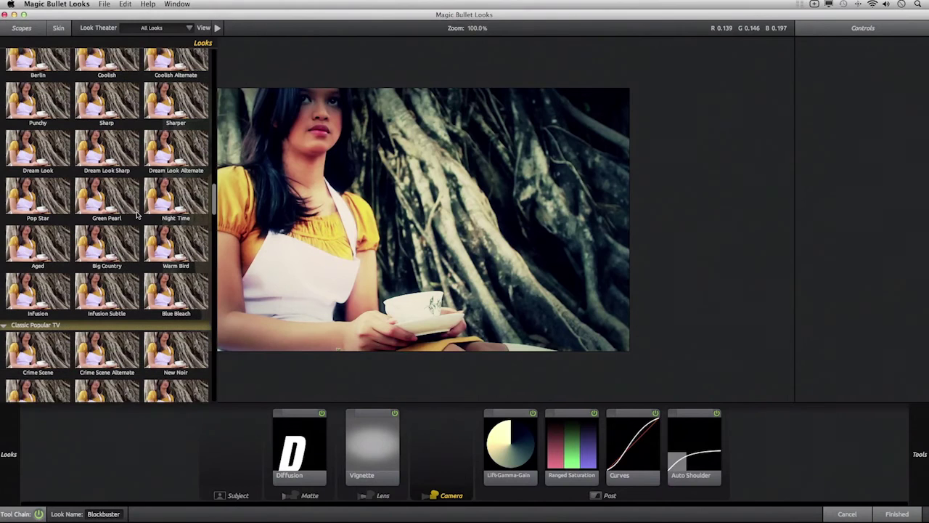
pyautogui.scroll(-3, 202, 210)
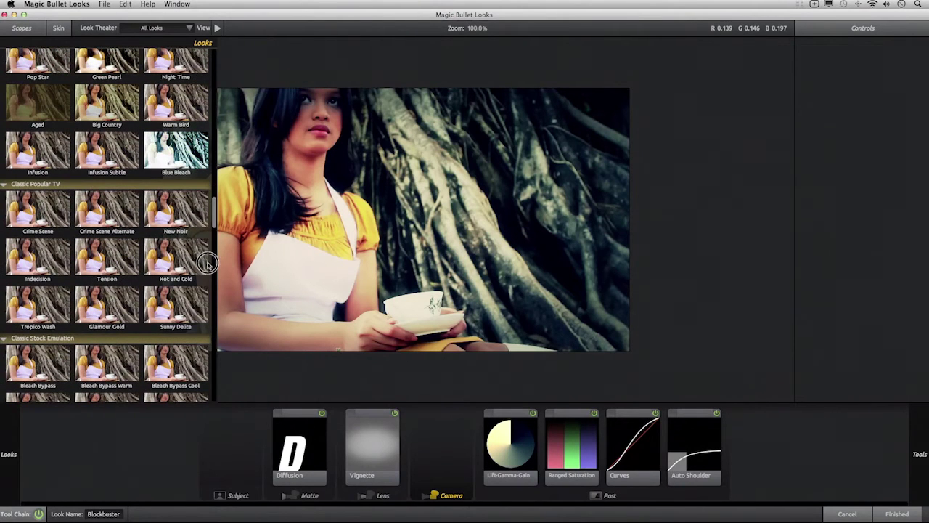
# - Preview the black-and-white New Noir and the Pink Spot looks
pyautogui.click(189, 216)
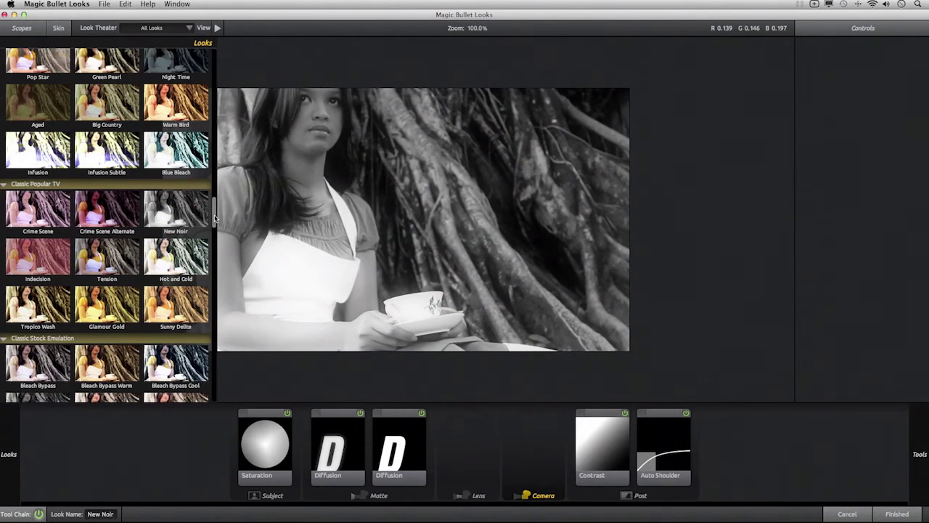
pyautogui.scroll(-10, 215, 218)
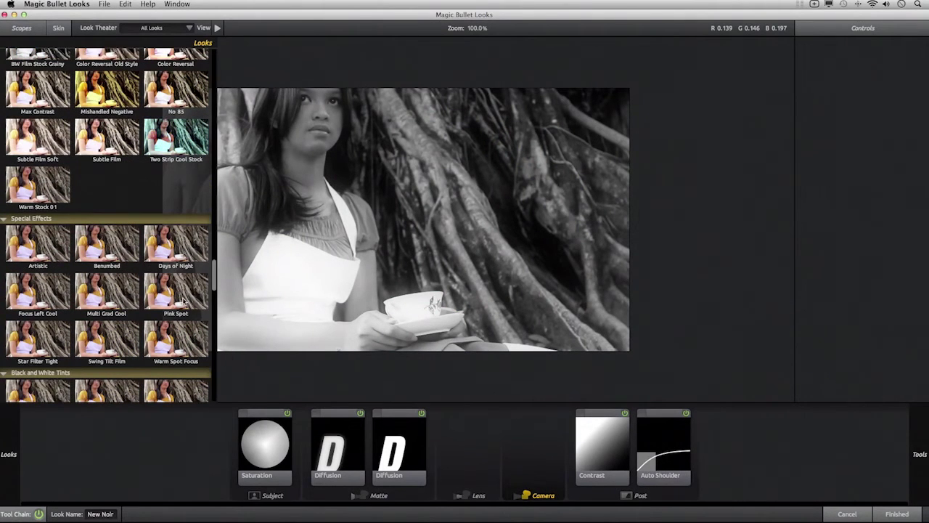
pyautogui.click(206, 283)
pyautogui.moveTo(214, 274); pyautogui.dragTo(210, 55)
# - Reapply the Cool look and close the Looks editor, keeping the grade
pyautogui.click(218, 27)
pyautogui.moveTo(10, 99)
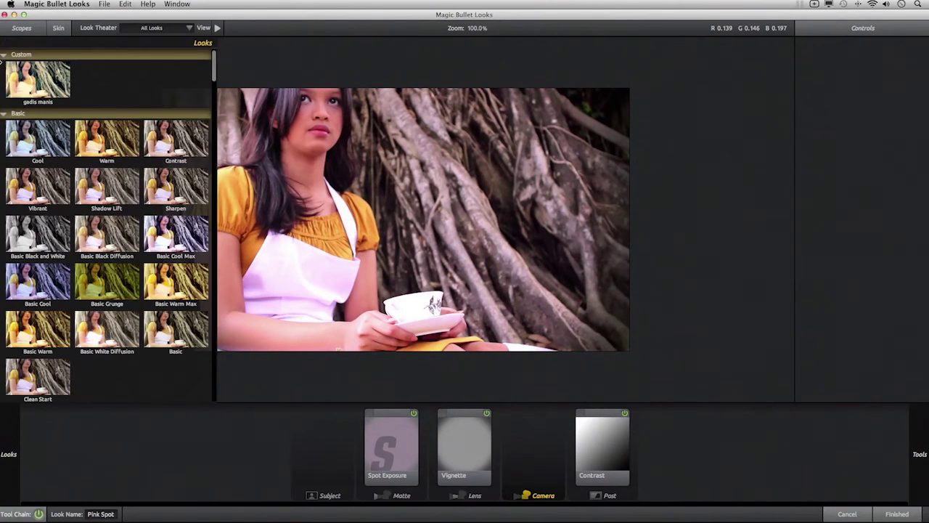
pyautogui.click(32, 135)
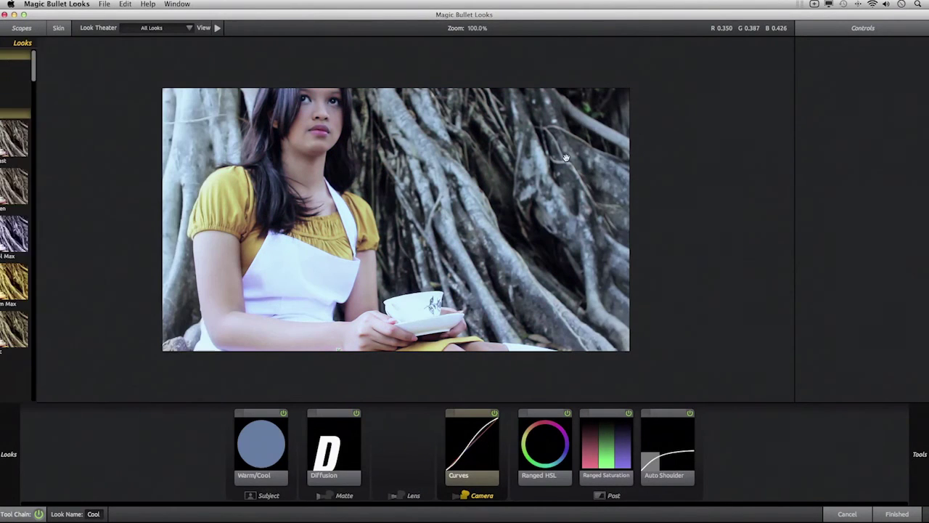
pyautogui.click(896, 514)
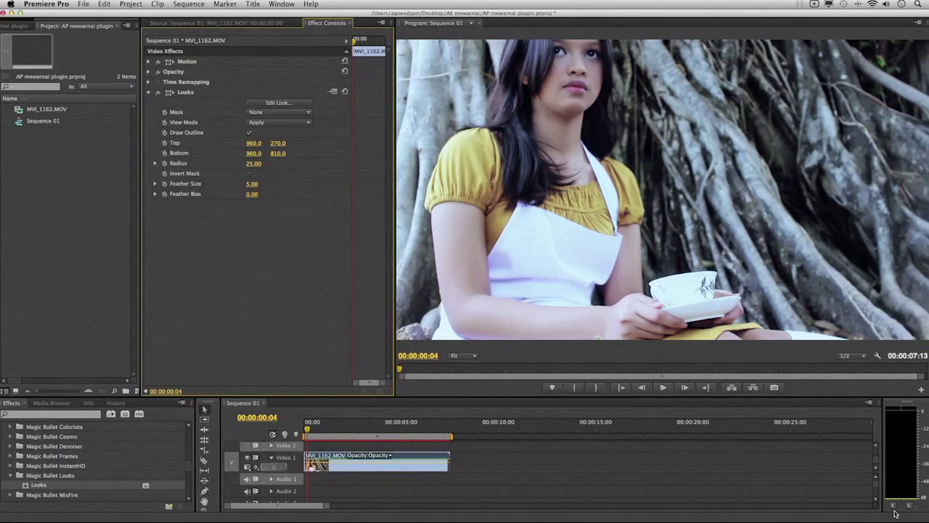
# - Scrub the timeline to preview the Cool grade, return to the start, and select the Looks effect
pyautogui.moveTo(314, 430); pyautogui.dragTo(422, 431)
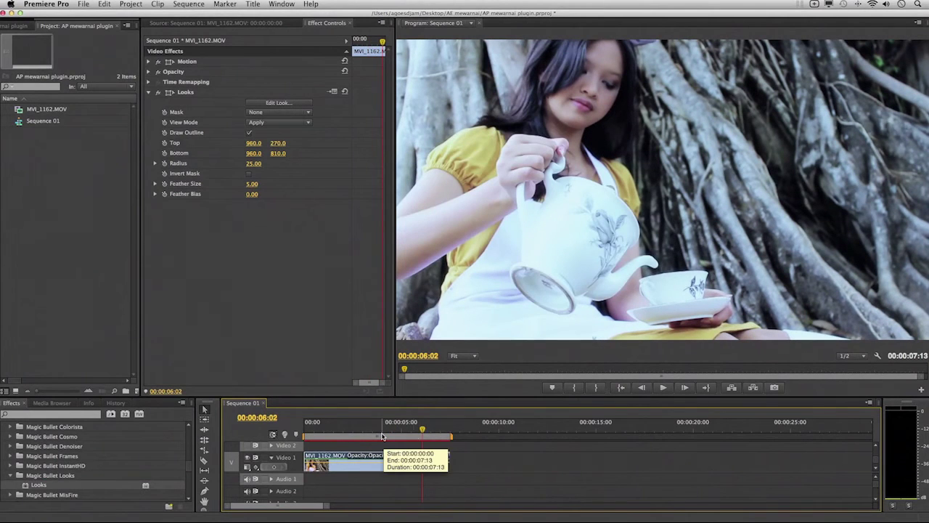
pyautogui.press('Home')
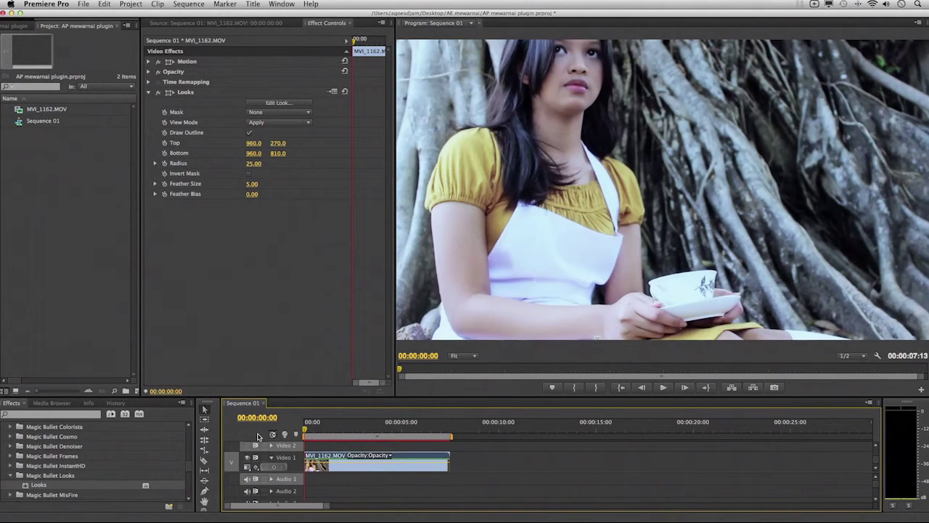
pyautogui.click(188, 93)
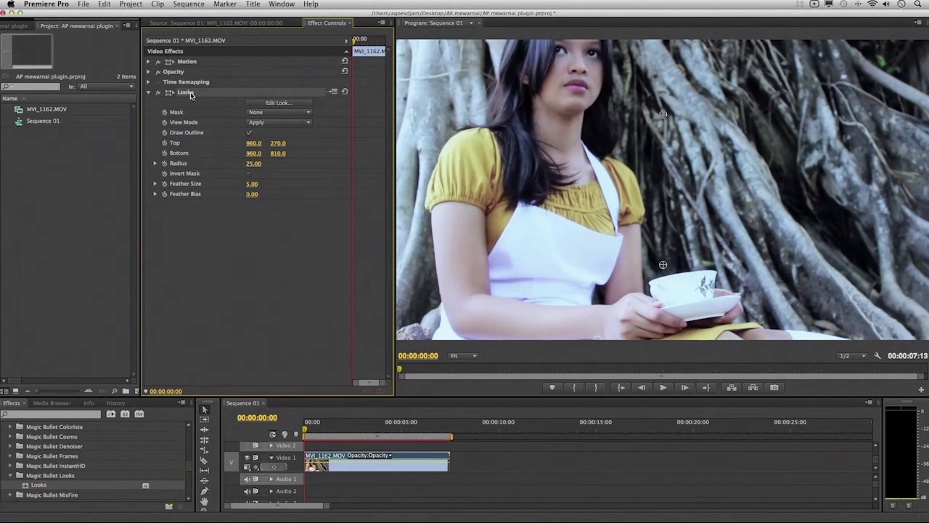
# - Delete the Looks effect and add Mojo from the Magic Bullet Mojo folder at defaults
pyautogui.press('Delete')
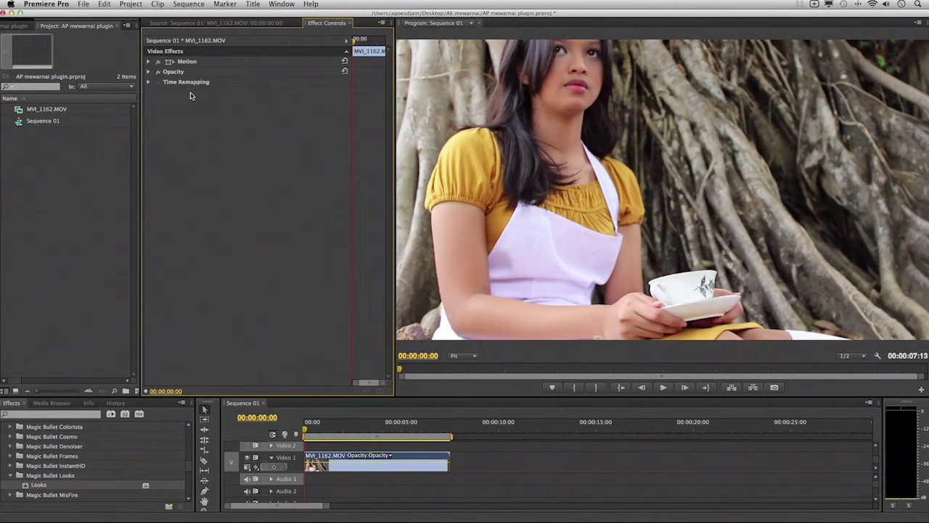
pyautogui.scroll(-3, 84, 477)
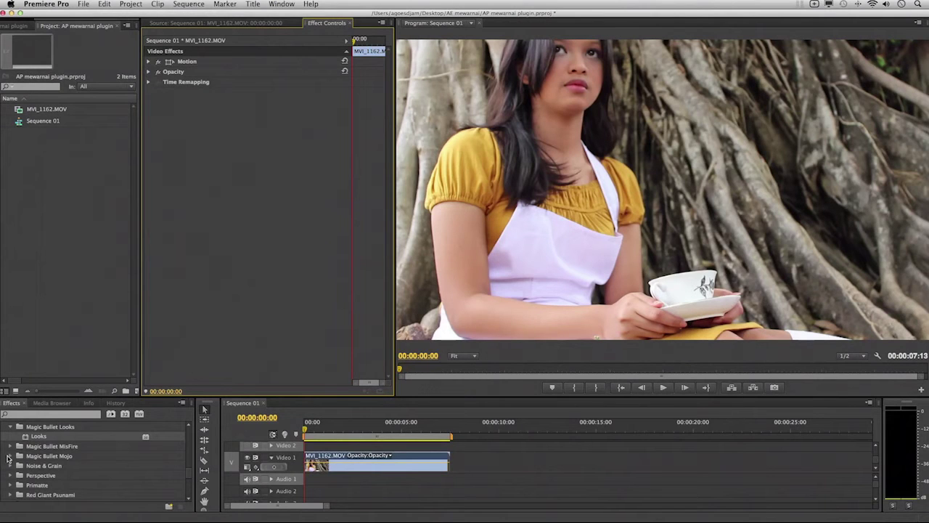
pyautogui.click(10, 456)
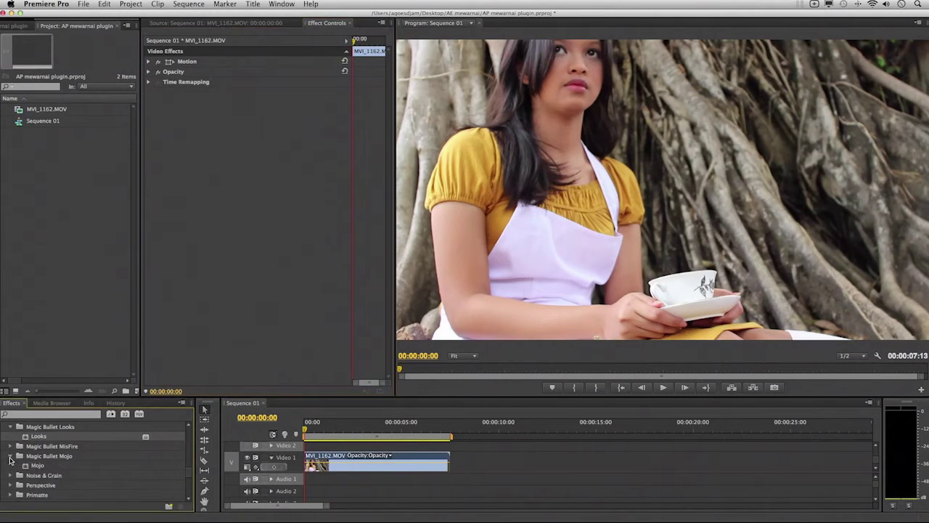
pyautogui.click(38, 466)
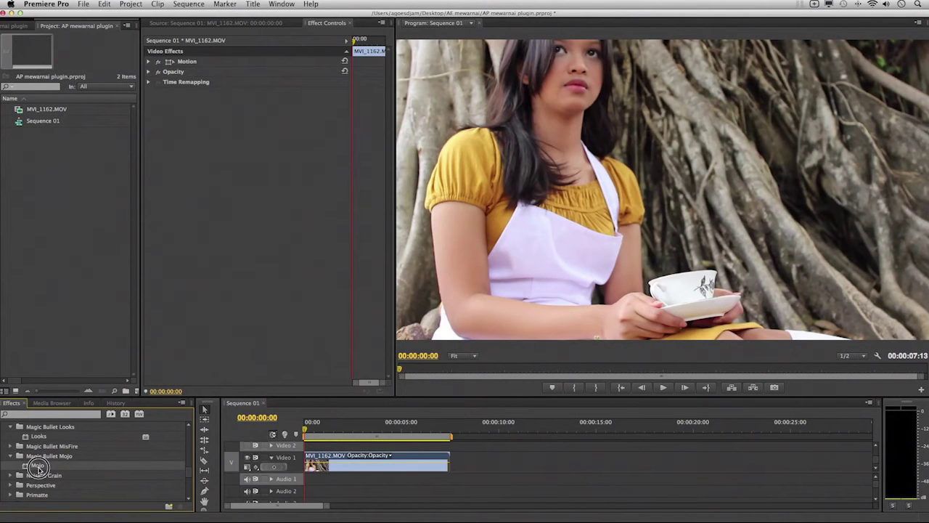
pyautogui.moveTo(38, 466); pyautogui.dragTo(228, 223)
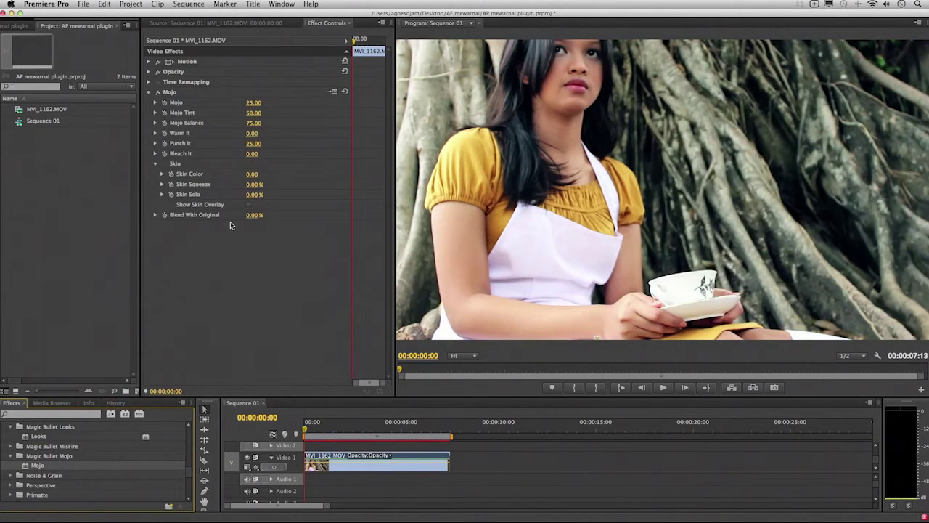
# - Try a Mojo amount of 10, then undo back to 25
pyautogui.click(252, 103)
pyautogui.write('10')
pyautogui.press('Return')
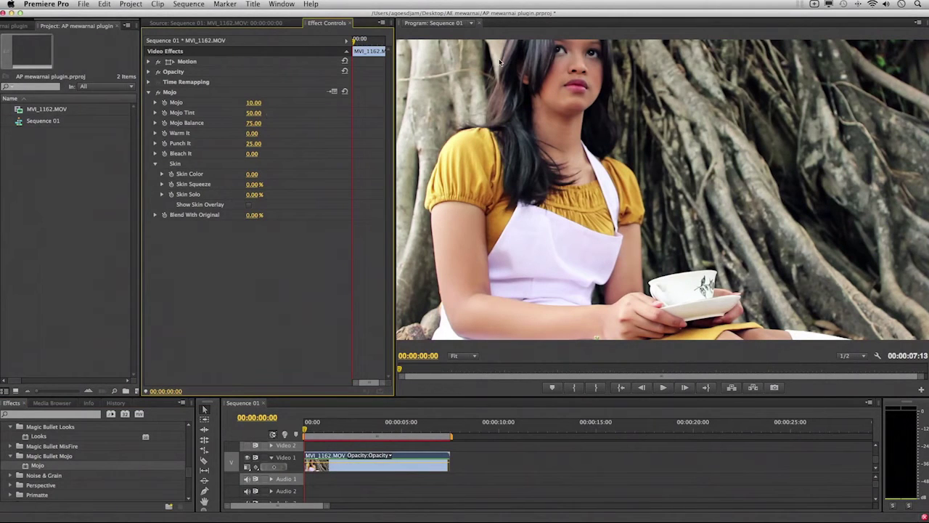
pyautogui.press('super+z')
# - Test Mojo Tint at 100 and 10, then restore it to 50
pyautogui.click(257, 114)
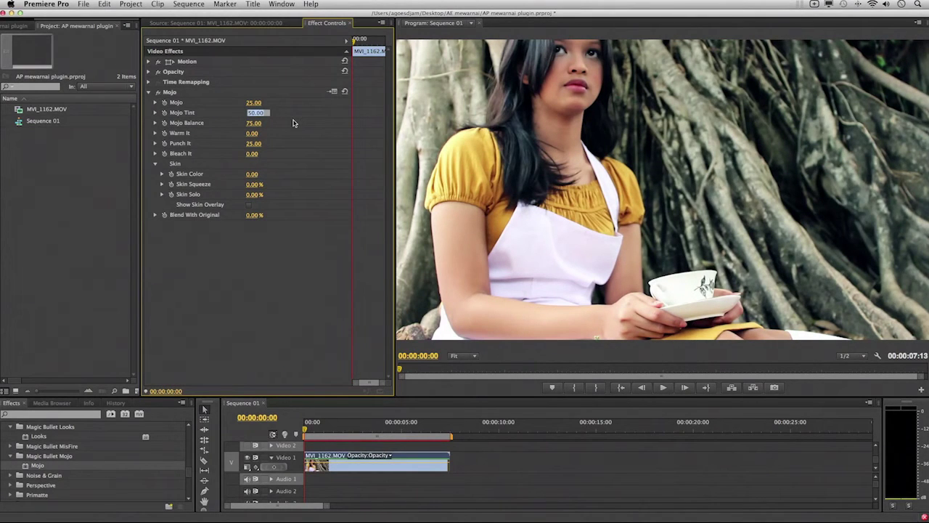
pyautogui.write('100')
pyautogui.press('Return')
pyautogui.click(258, 114)
pyautogui.write('10')
pyautogui.press('Return')
pyautogui.moveTo(248, 114); pyautogui.dragTo(259, 128)
# - Set Warm It to -52 for a cooler tone, reverting a warmer trial
pyautogui.moveTo(252, 134); pyautogui.dragTo(297, 134)
pyautogui.click(262, 134)
pyautogui.write('-52')
pyautogui.press('Return')
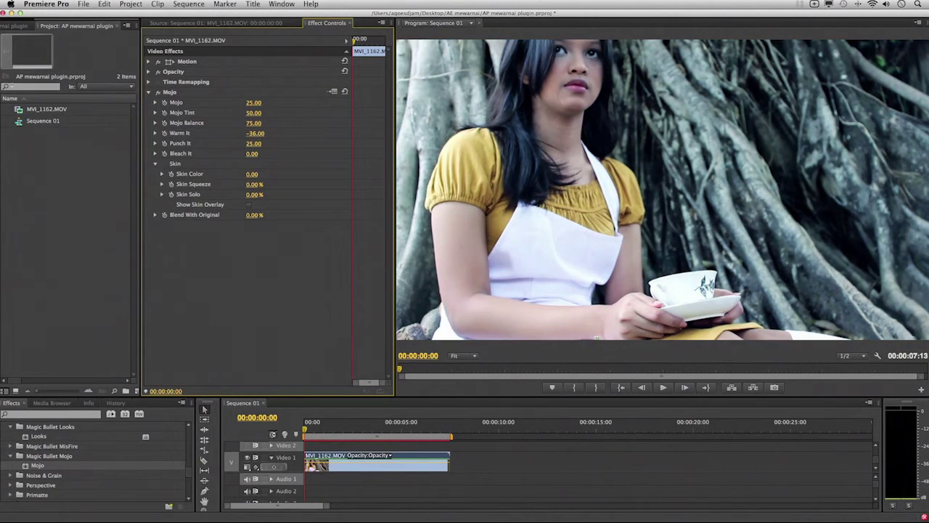
pyautogui.moveTo(265, 135); pyautogui.dragTo(271, 134)
pyautogui.press('super+z')
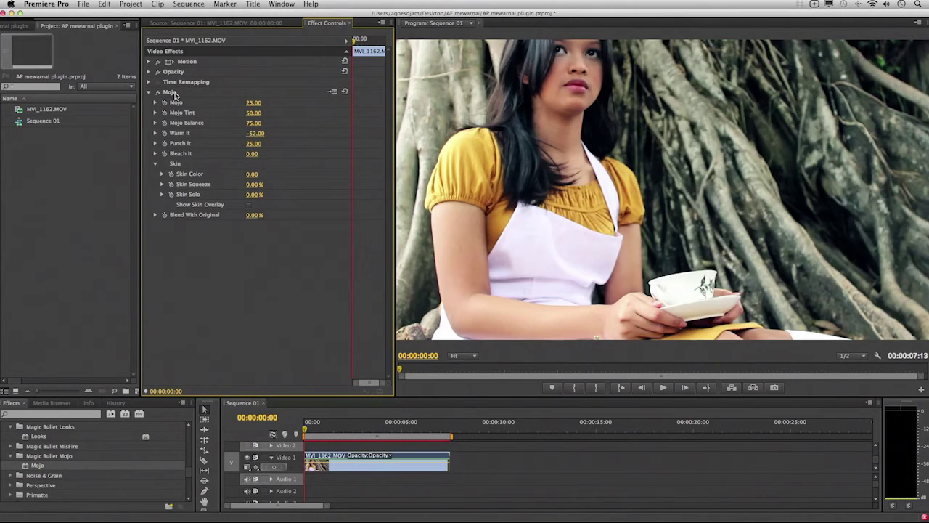
# - Delete Mojo, search Effects for 'colo', and add Colorista II to the clip
pyautogui.click(174, 95)
pyautogui.press('Delete')
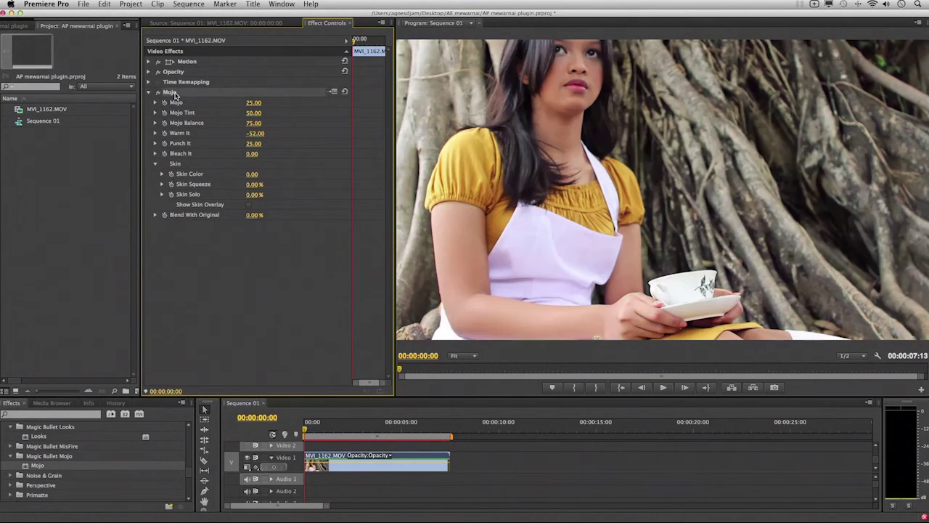
pyautogui.scroll(-3, 69, 481)
pyautogui.click(49, 414)
pyautogui.write('color')
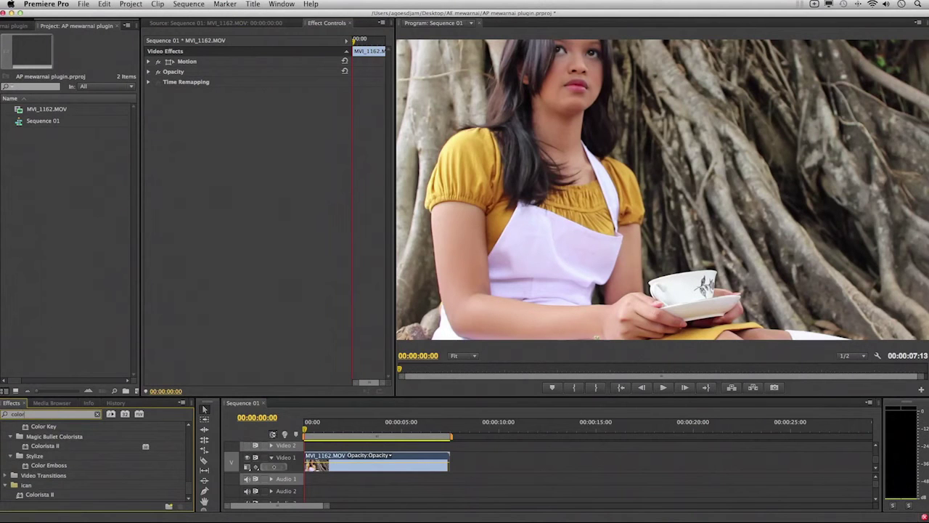
pyautogui.hotkey('ctrl', 'Up')
pyautogui.click(451, 303)
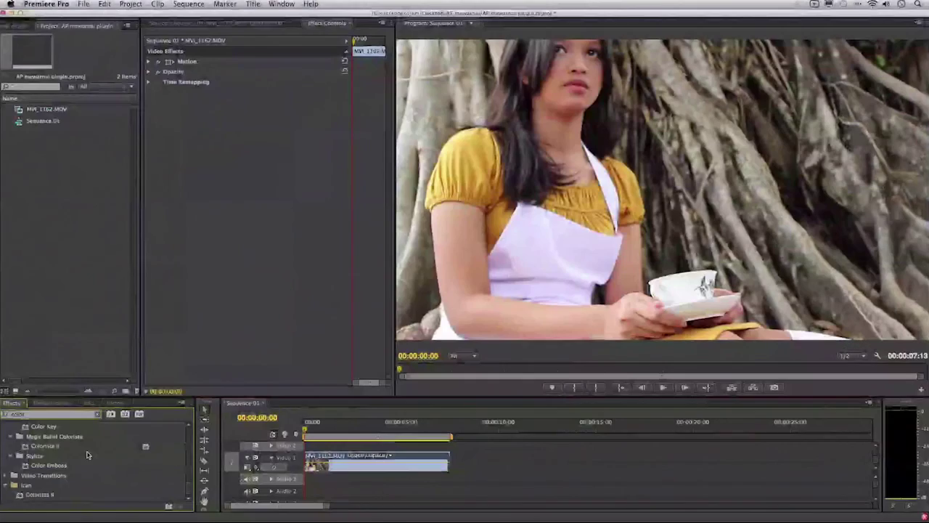
pyautogui.moveTo(241, 219); pyautogui.dragTo(241, 221)
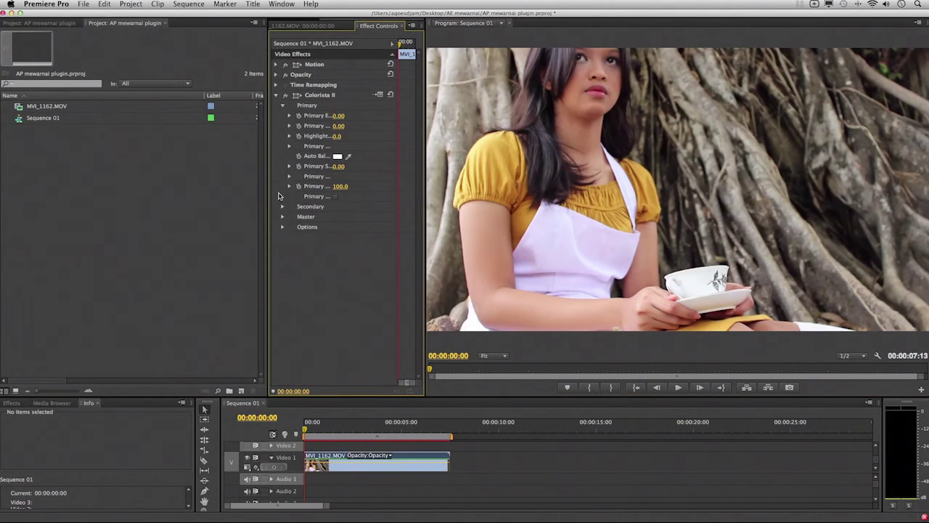
# - Expand Colorista II's Secondary section, widen Effect Controls, and reveal Secondary Density and Secondary 3-Way
pyautogui.click(282, 207)
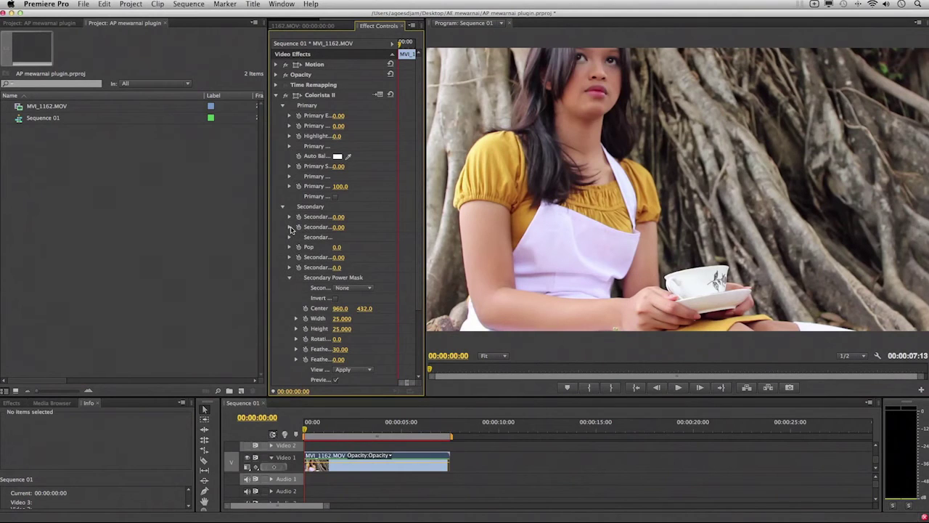
pyautogui.moveTo(267, 200); pyautogui.dragTo(114, 184)
pyautogui.click(135, 224)
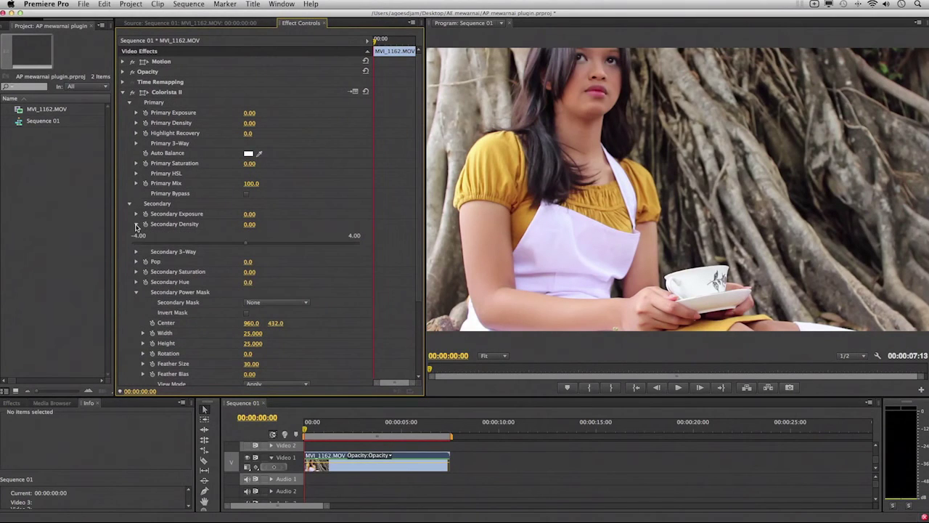
pyautogui.click(136, 252)
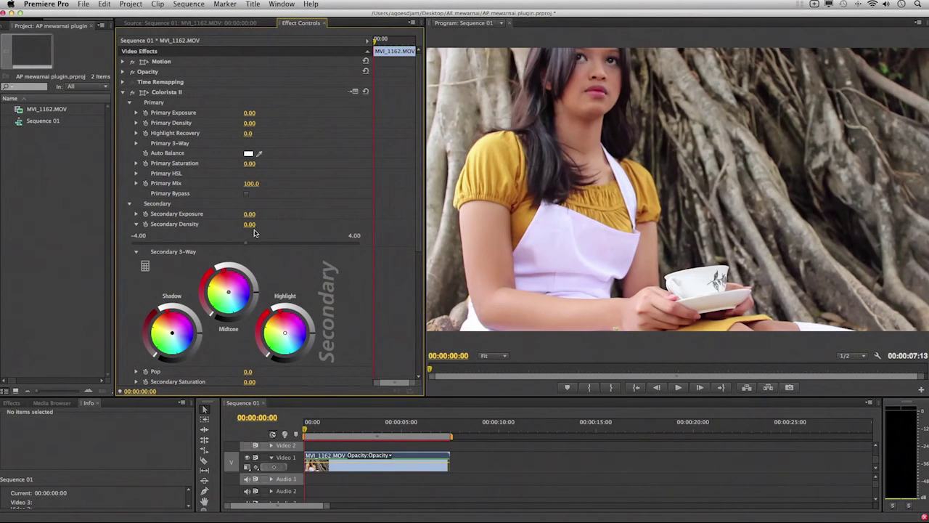
pyautogui.scroll(-2, 254, 233)
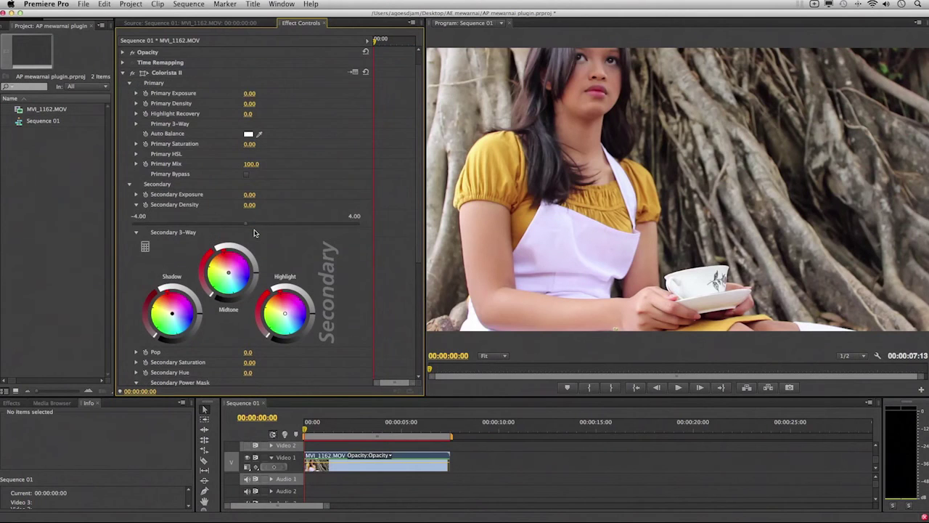
pyautogui.scroll(2, 217, 182)
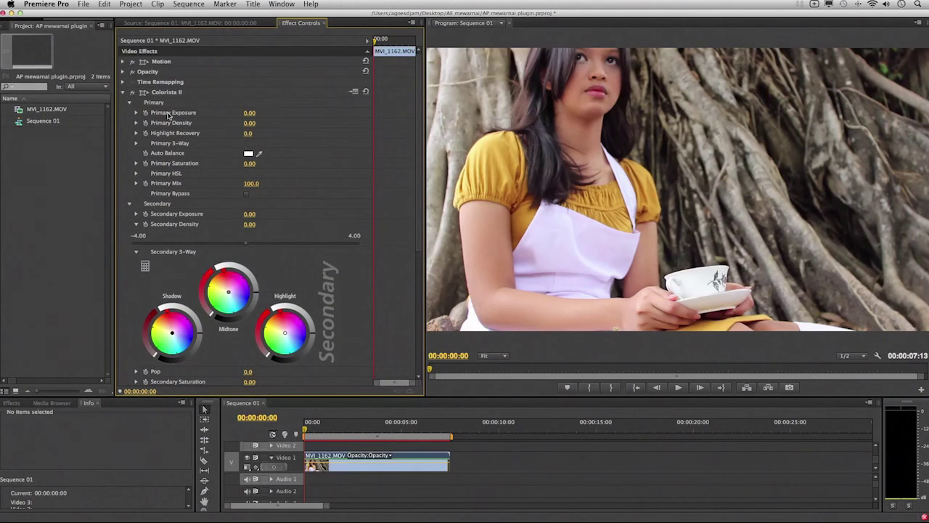
# - Show the Primary 3-Way wheels and push the Midtone wheel toward cyan
pyautogui.click(136, 143)
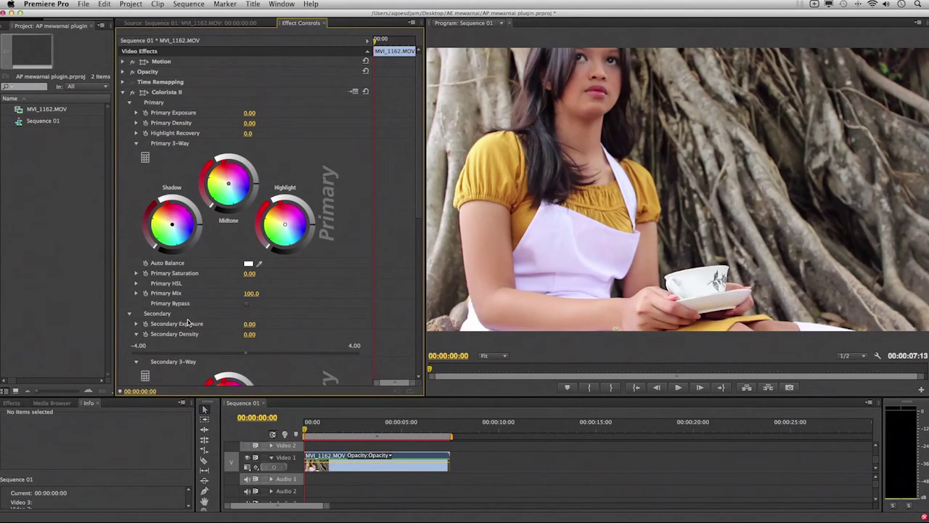
pyautogui.click(232, 193)
pyautogui.moveTo(233, 194); pyautogui.dragTo(235, 197)
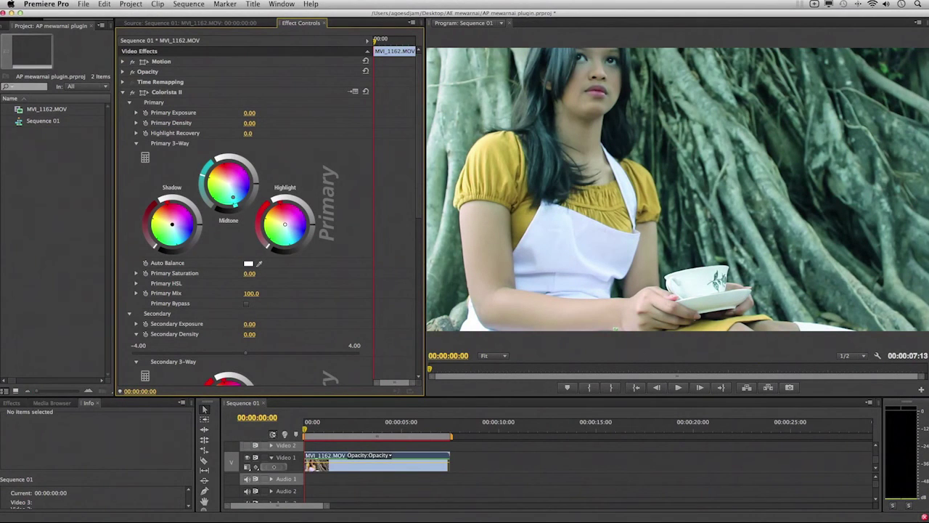
# - Try a cyan highlight tint, reset the Highlight wheel to neutral, and slightly brighten midtones
pyautogui.moveTo(285, 224); pyautogui.dragTo(295, 231)
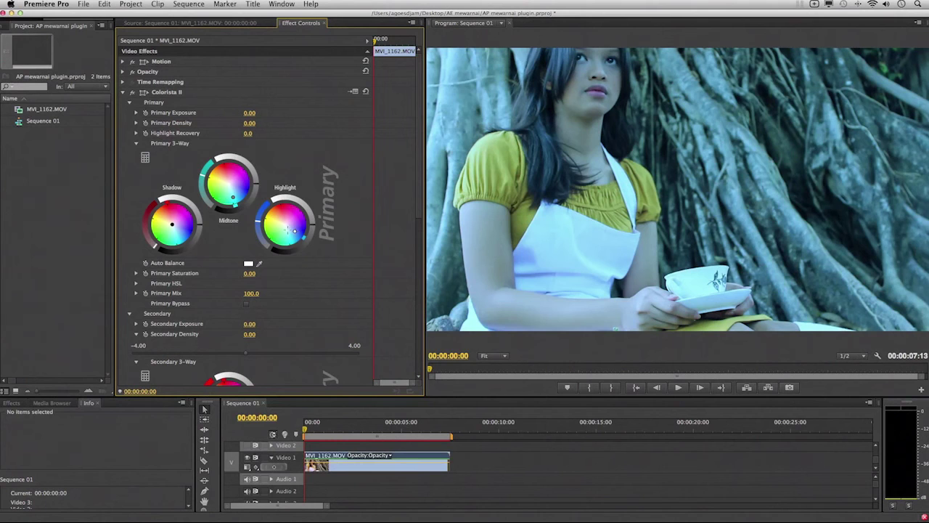
pyautogui.doubleClick(288, 229)
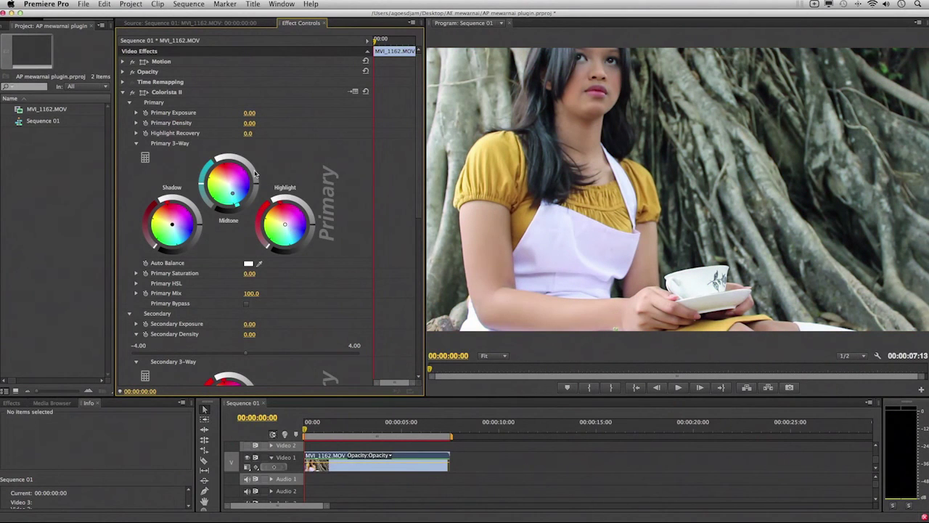
pyautogui.moveTo(255, 173); pyautogui.dragTo(253, 171)
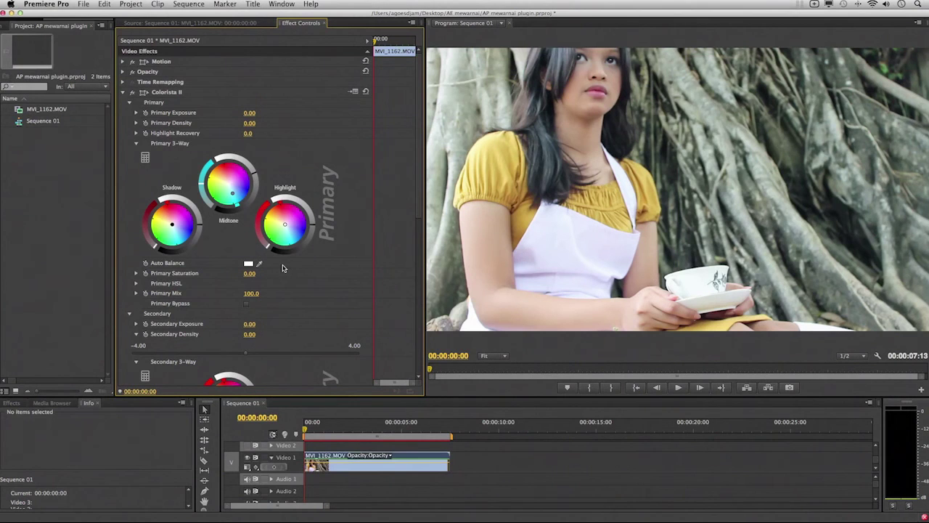
pyautogui.scroll(-5, 283, 269)
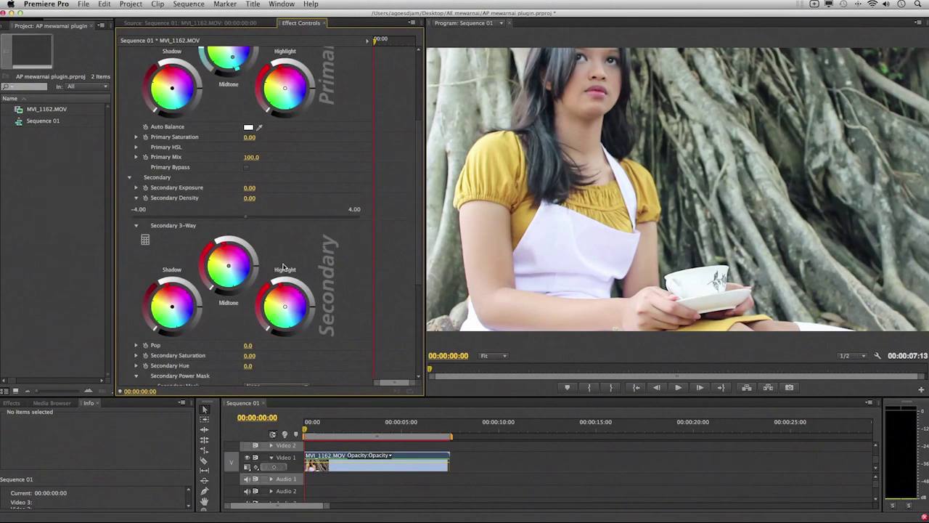
pyautogui.scroll(-6, 283, 268)
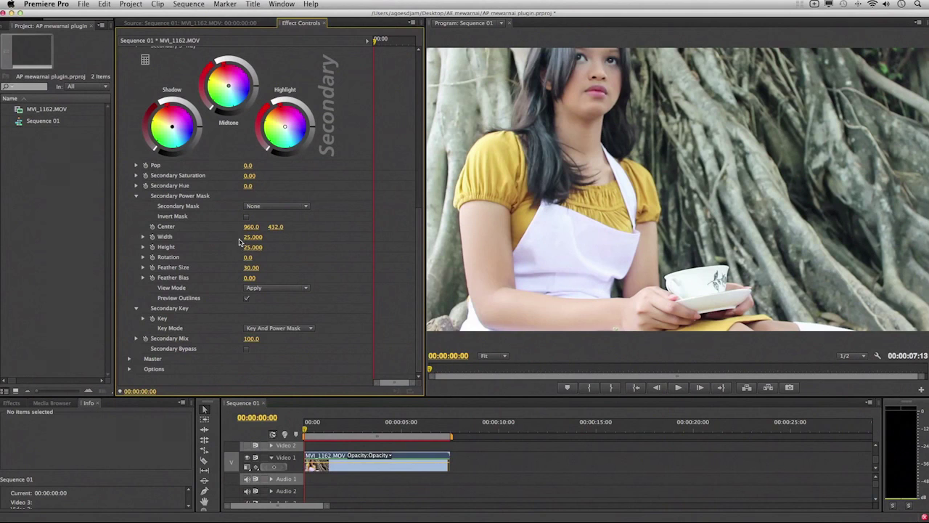
pyautogui.click(124, 141)
pyautogui.scroll(2, 274, 249)
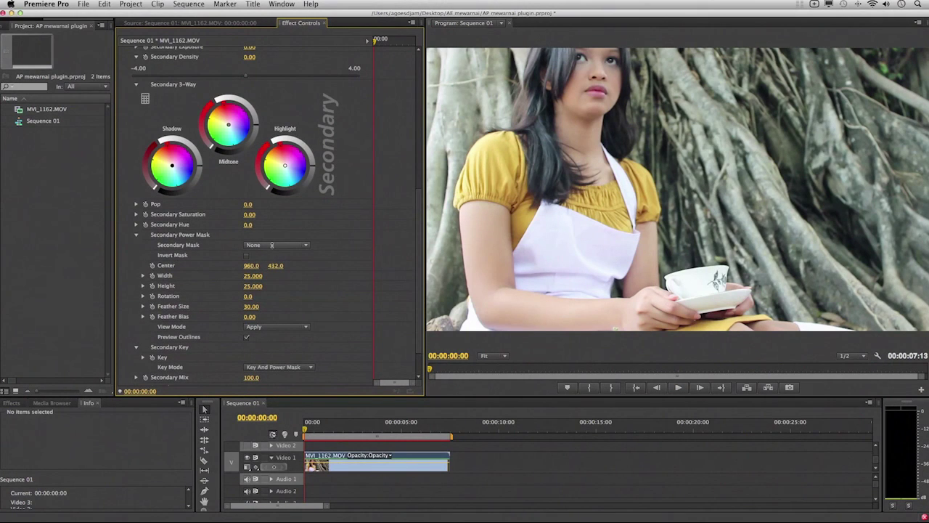
pyautogui.moveTo(419, 204); pyautogui.dragTo(421, 52)
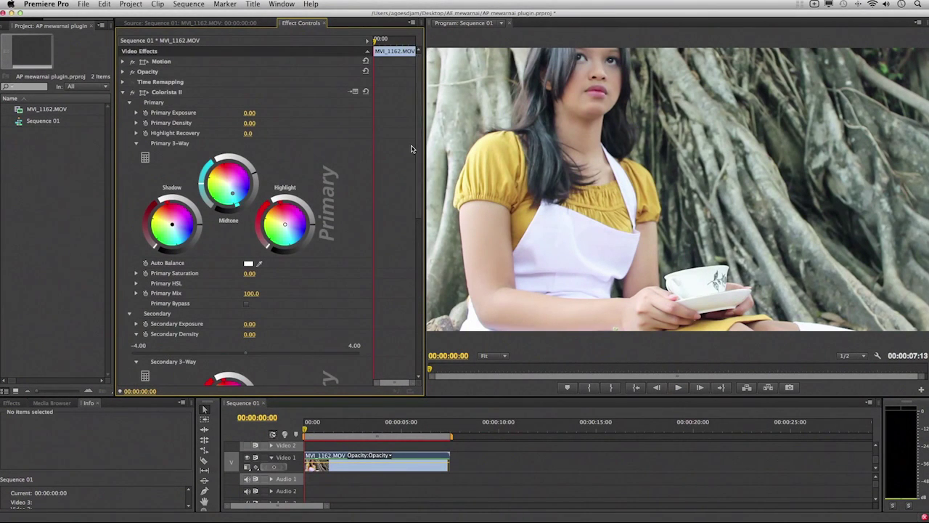